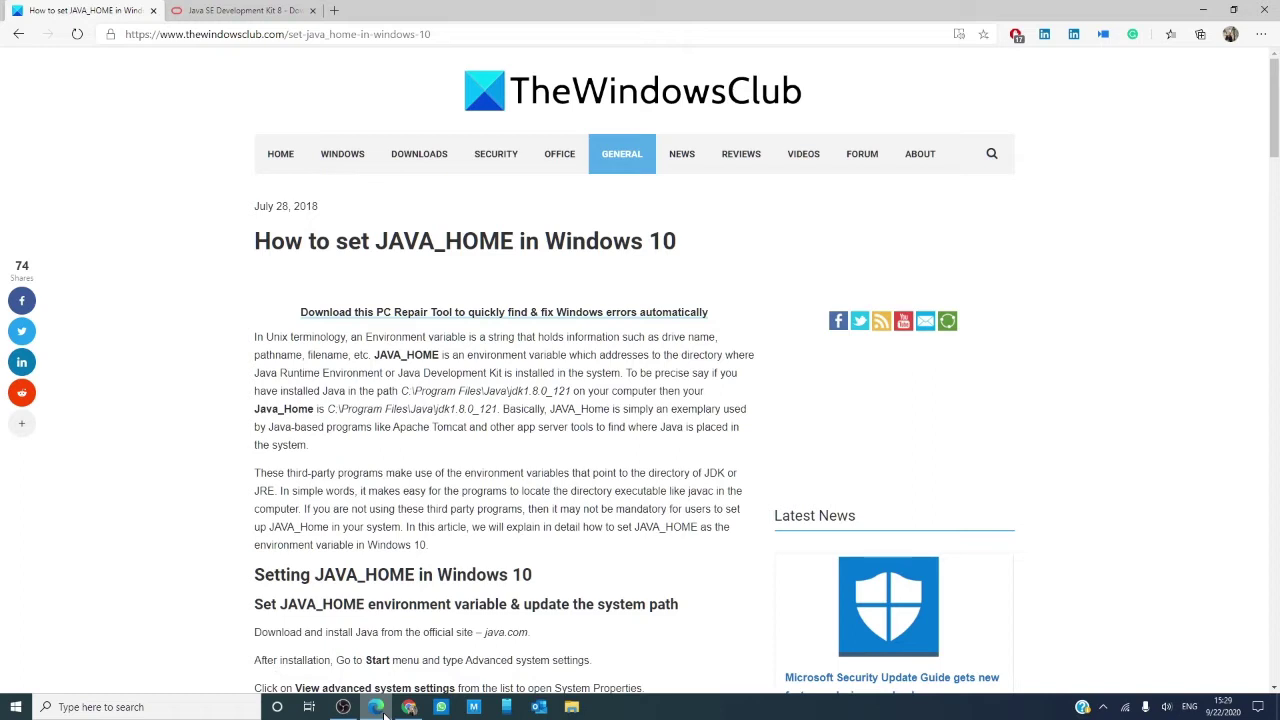
Locate the Java SE Development Kit 8 Downloads tab in Edge's tab bar.
mouse_move(412, 710)
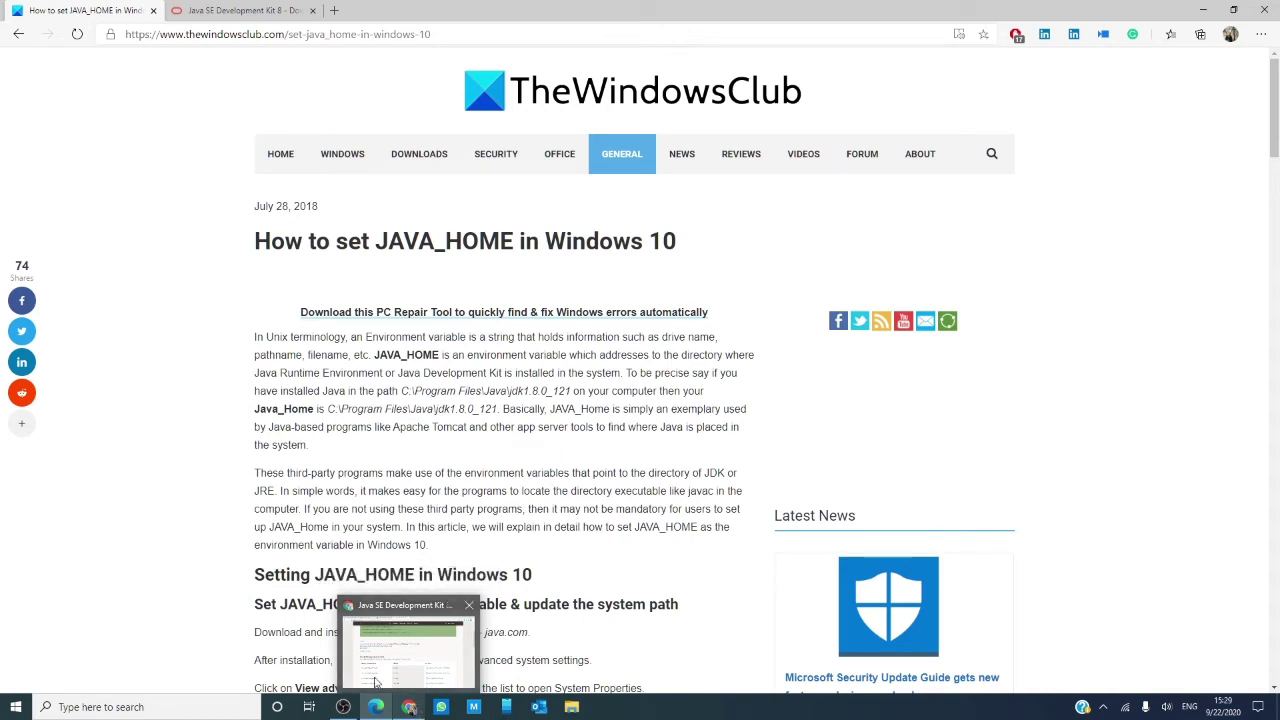
Check the Windows x64 JDK 8u261 download on Oracle's page, then return to the JAVA_HOME article.
click(213, 20)
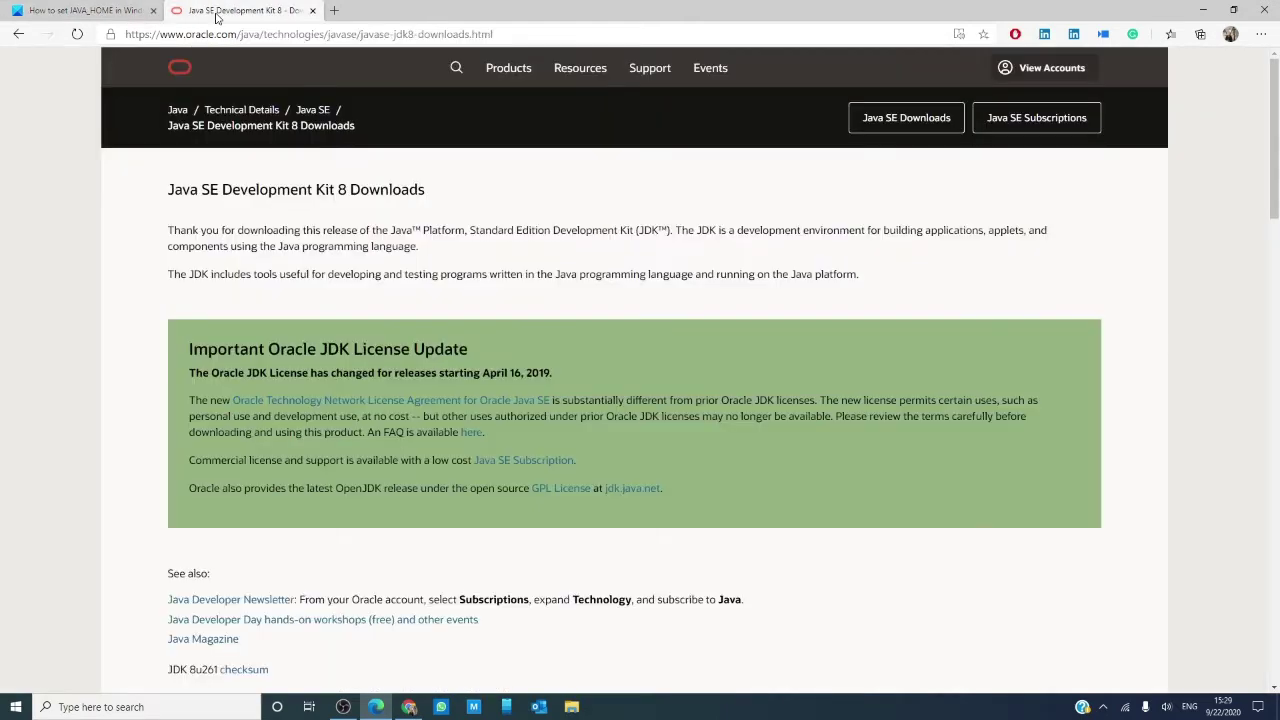
scroll(278, 236, down, 10)
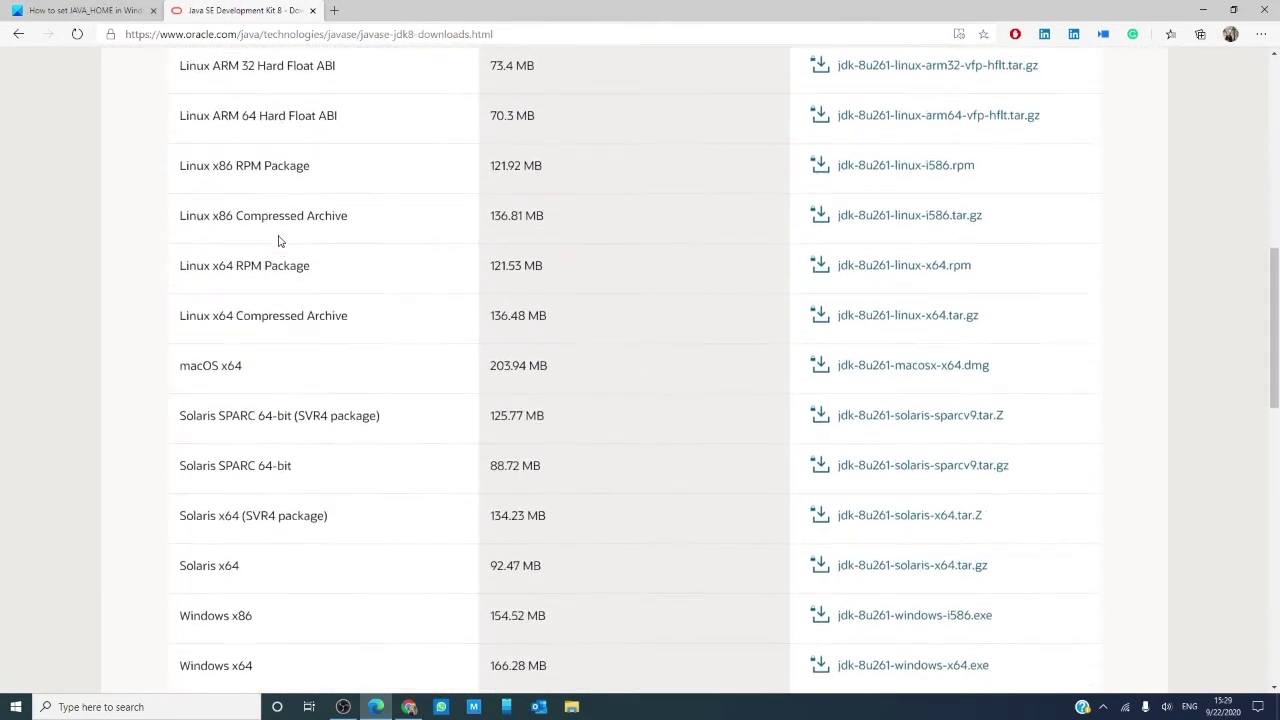
scroll(278, 240, down, 2)
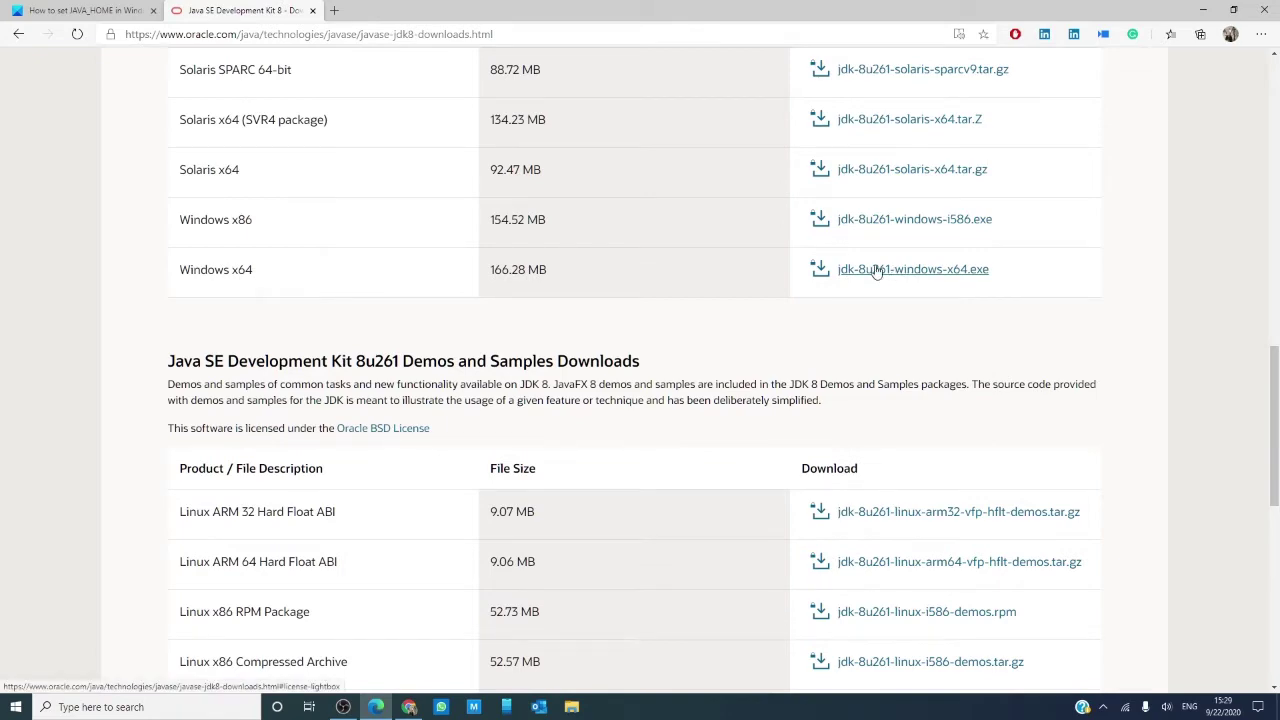
click(118, 11)
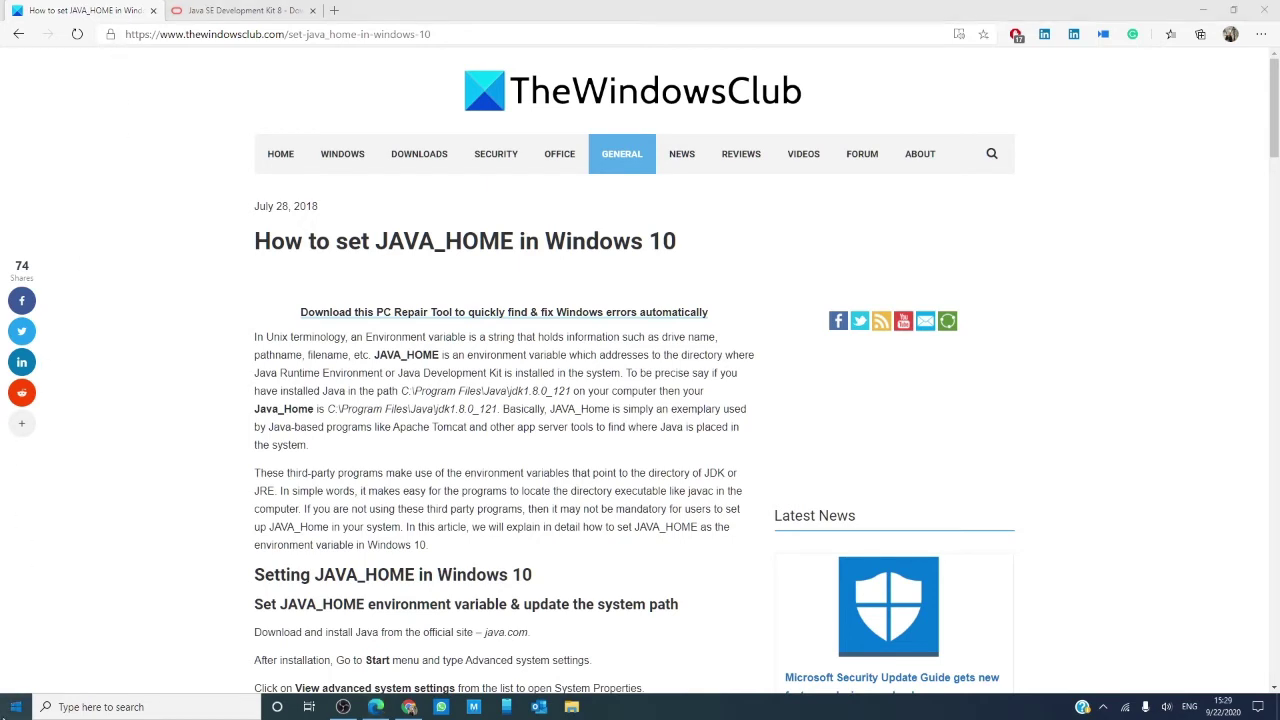
Search 'ADVANCE' in Windows and open Environment Variables from the advanced system settings.
click(16, 707)
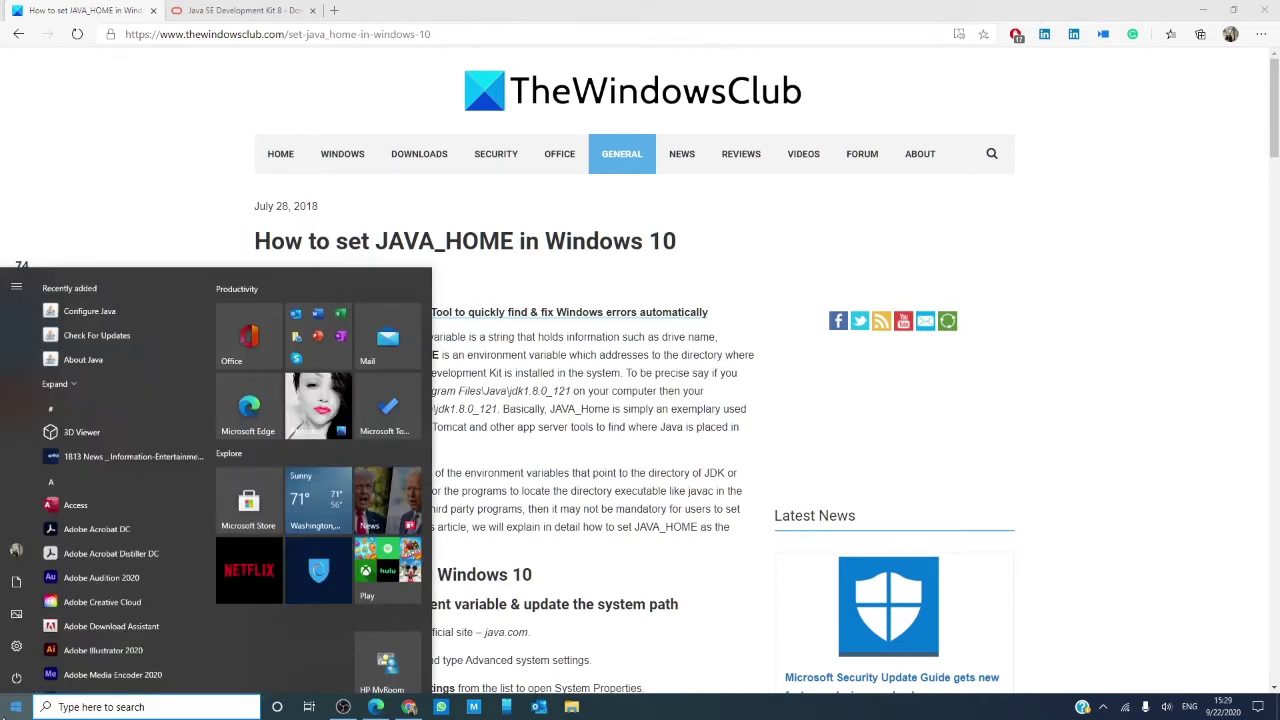
click(81, 707)
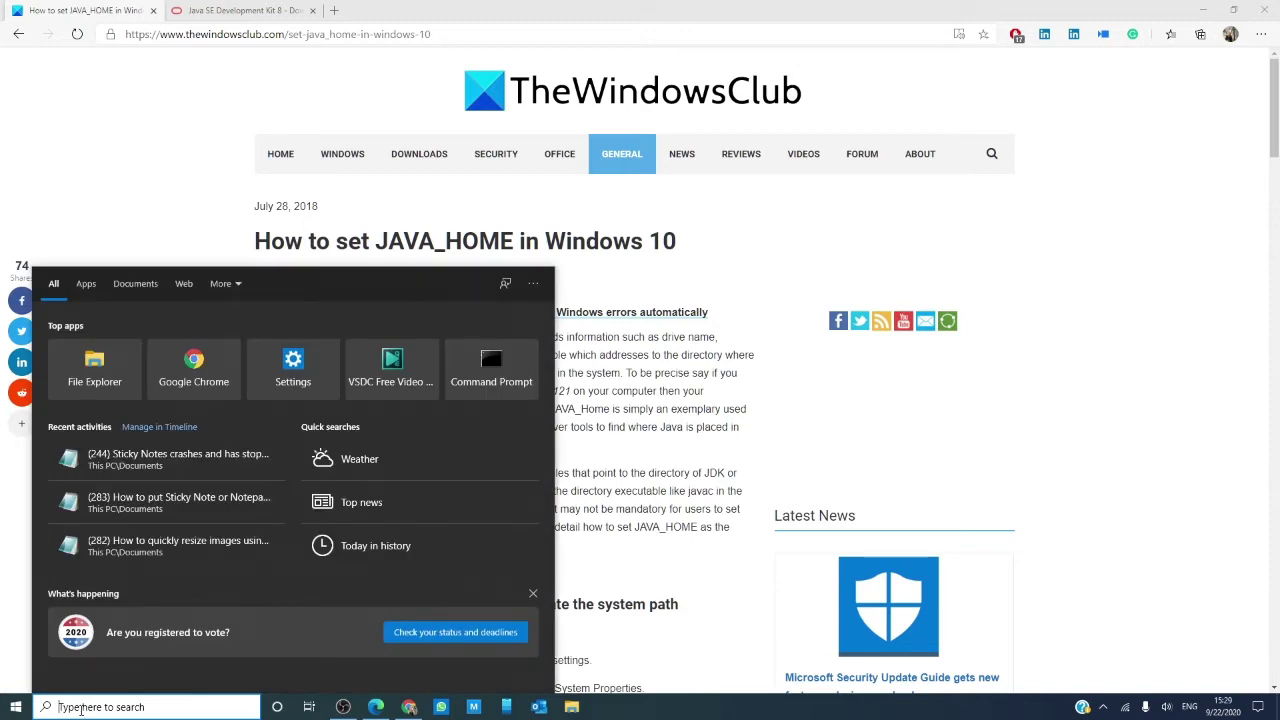
text(ADVANCE)
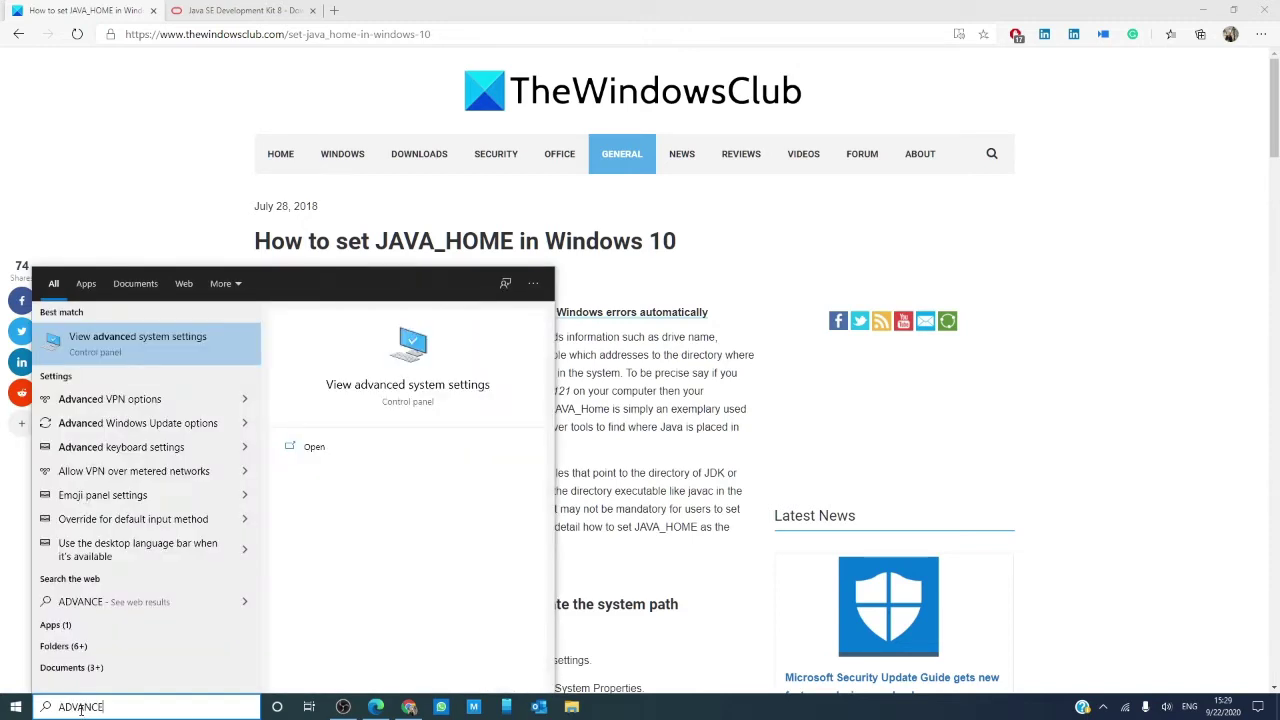
click(392, 388)
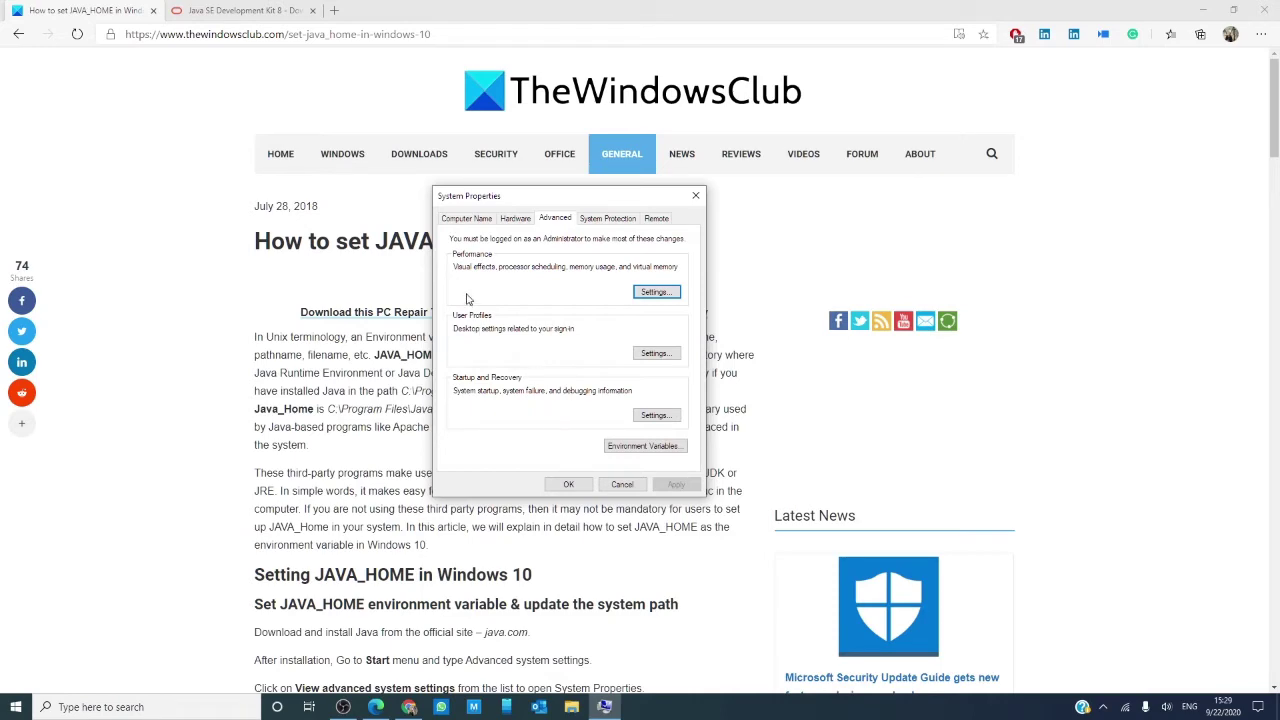
click(620, 453)
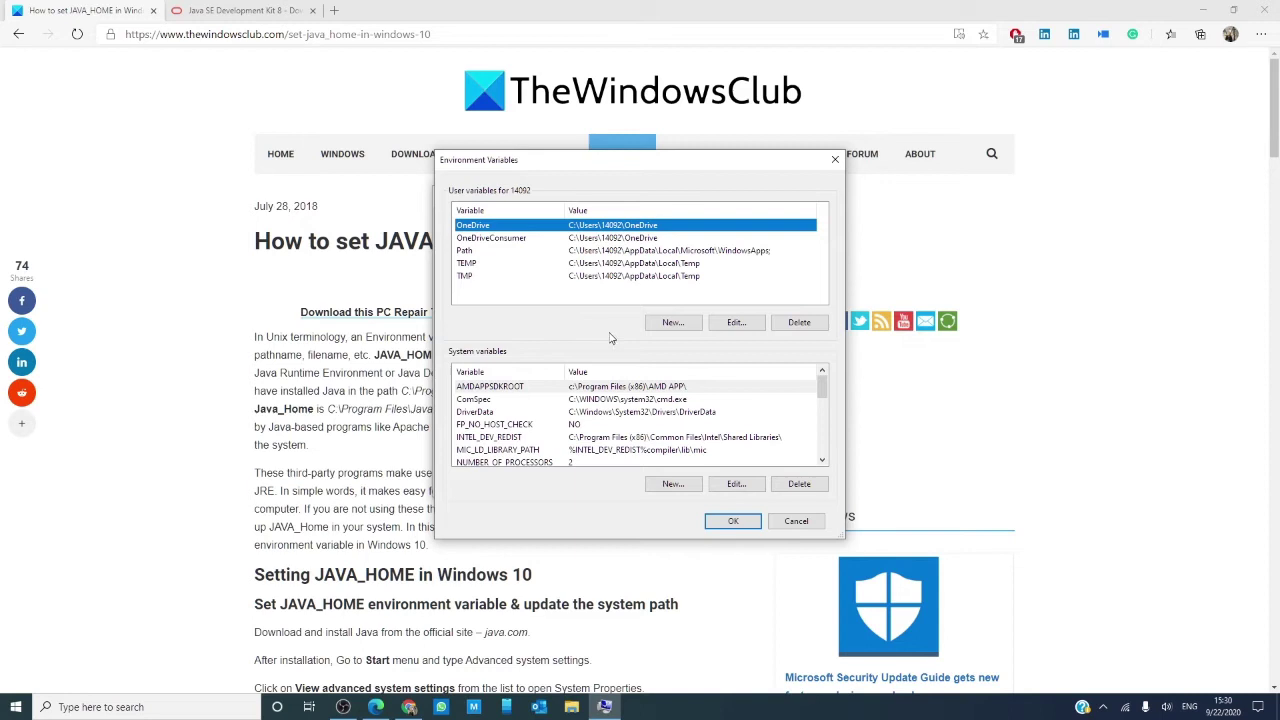
Create a new system variable named Java_Home, ready for its value.
click(686, 486)
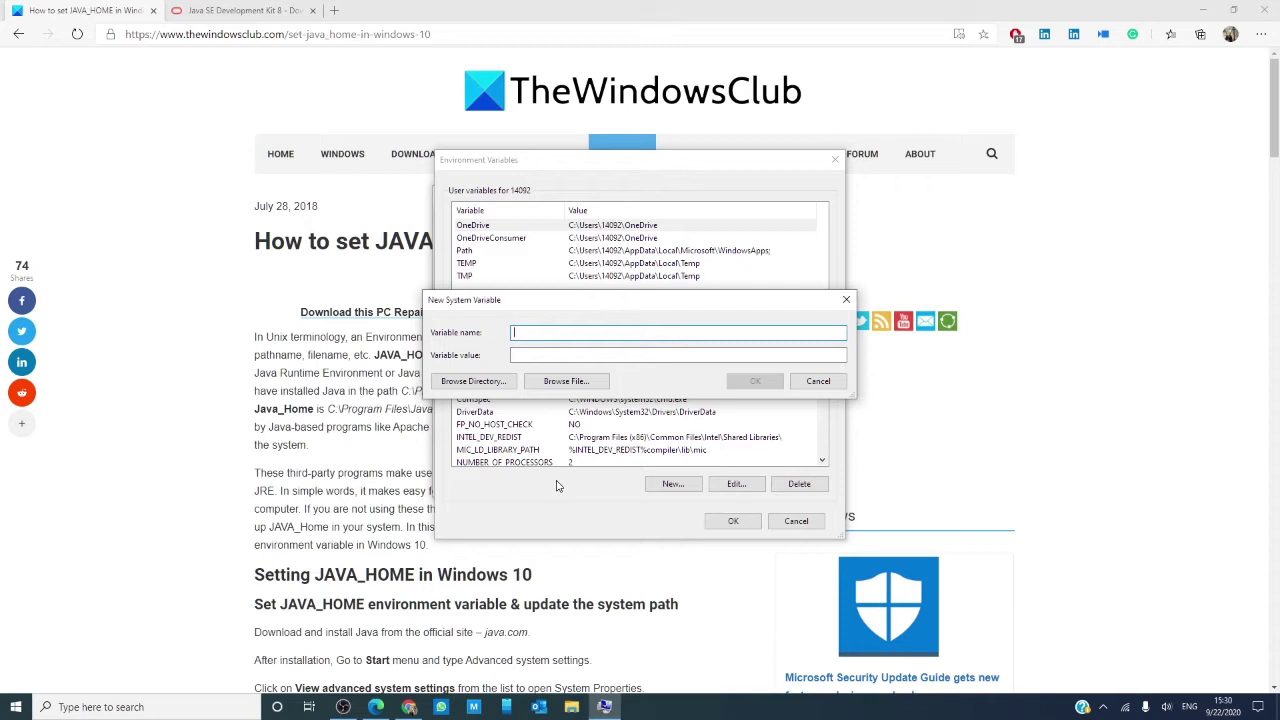
text(Java_Home)
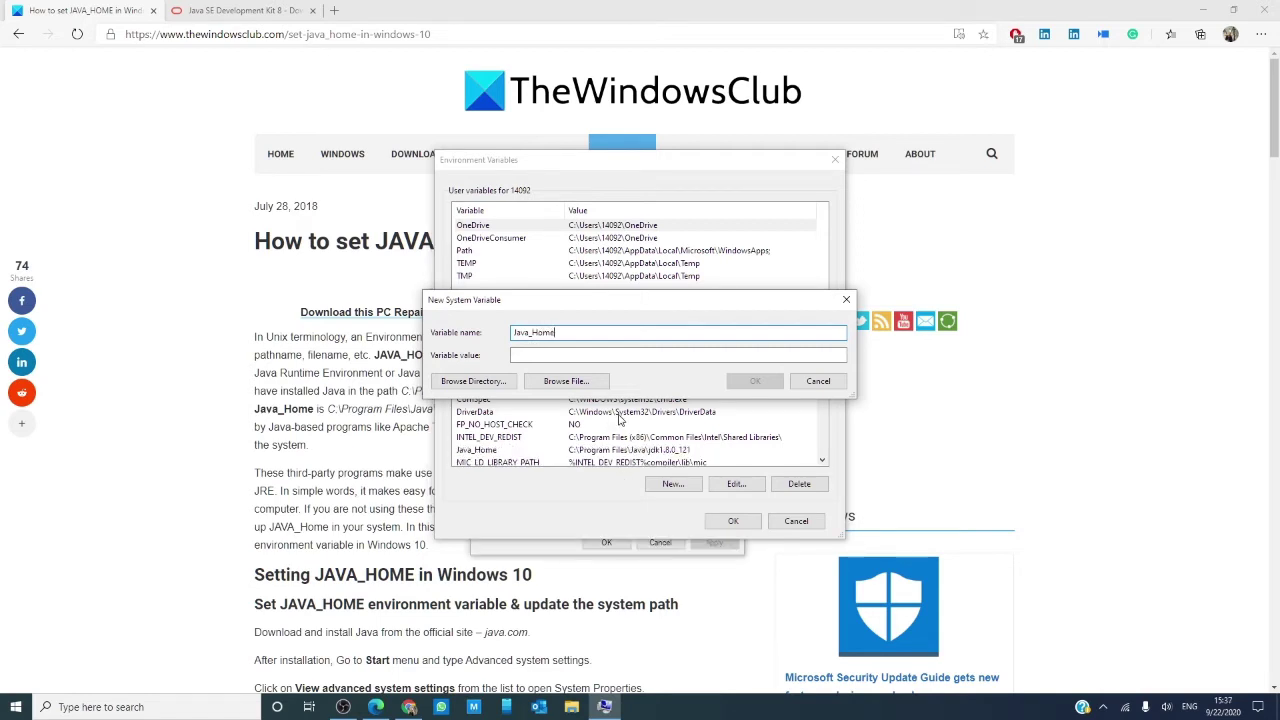
click(530, 356)
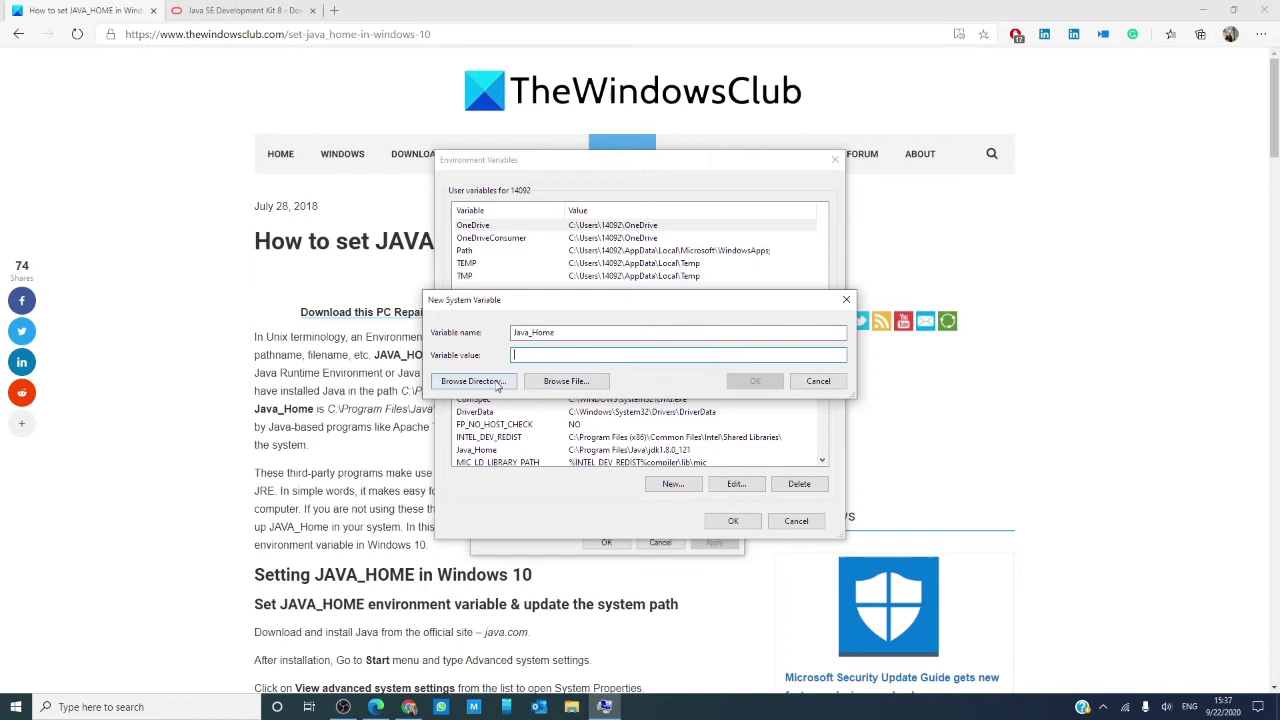
Browse to C:\Program Files\Java\jdk1.8.0_261 and use it as Java_Home's value.
click(495, 382)
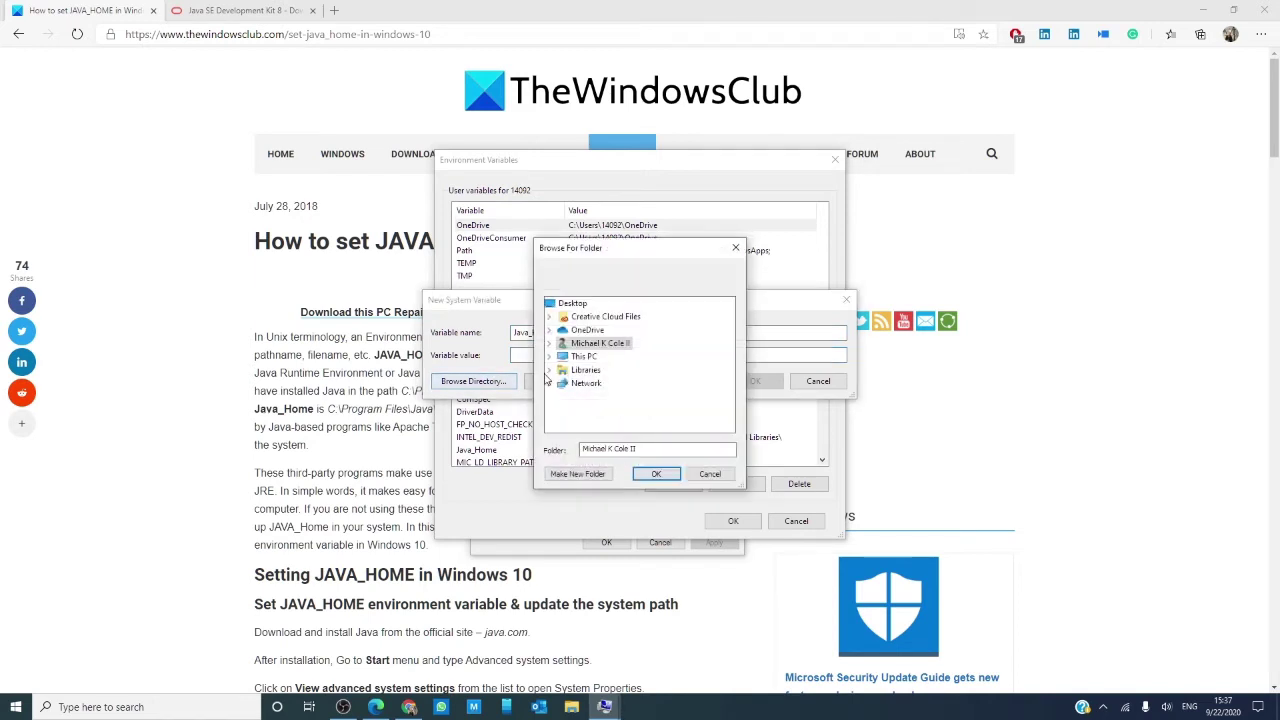
click(550, 358)
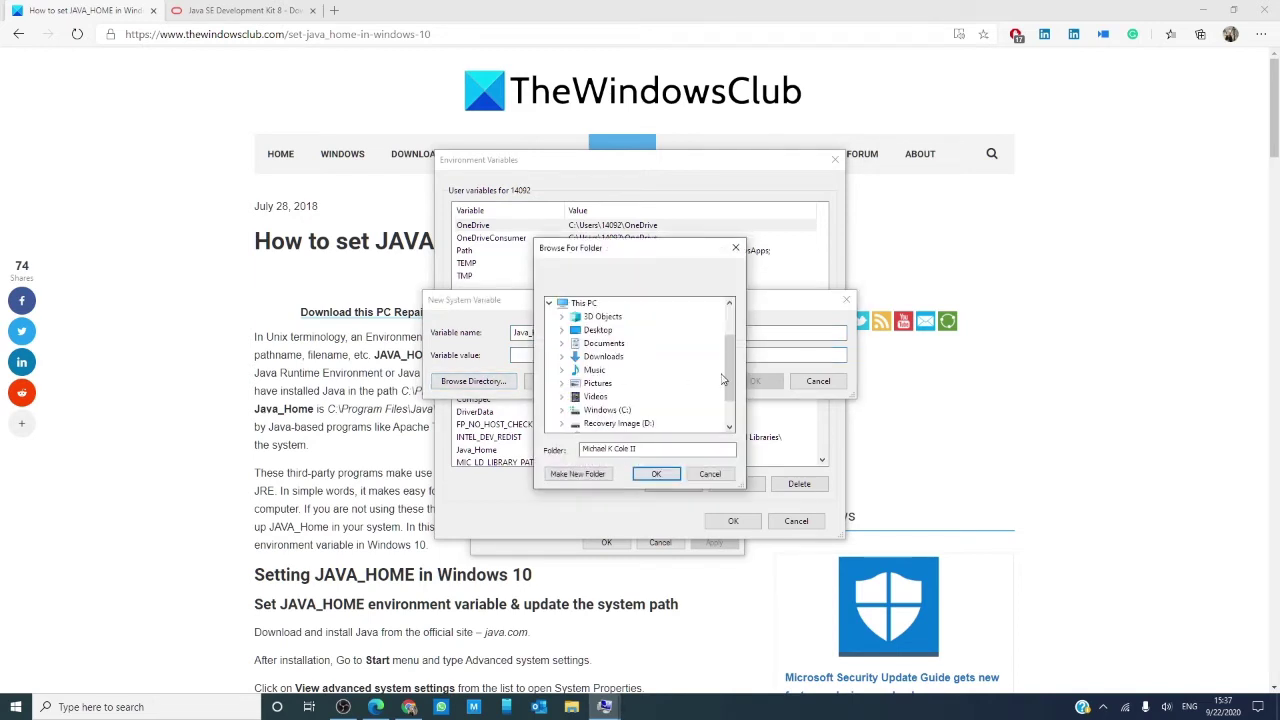
scroll(727, 379, down, 1)
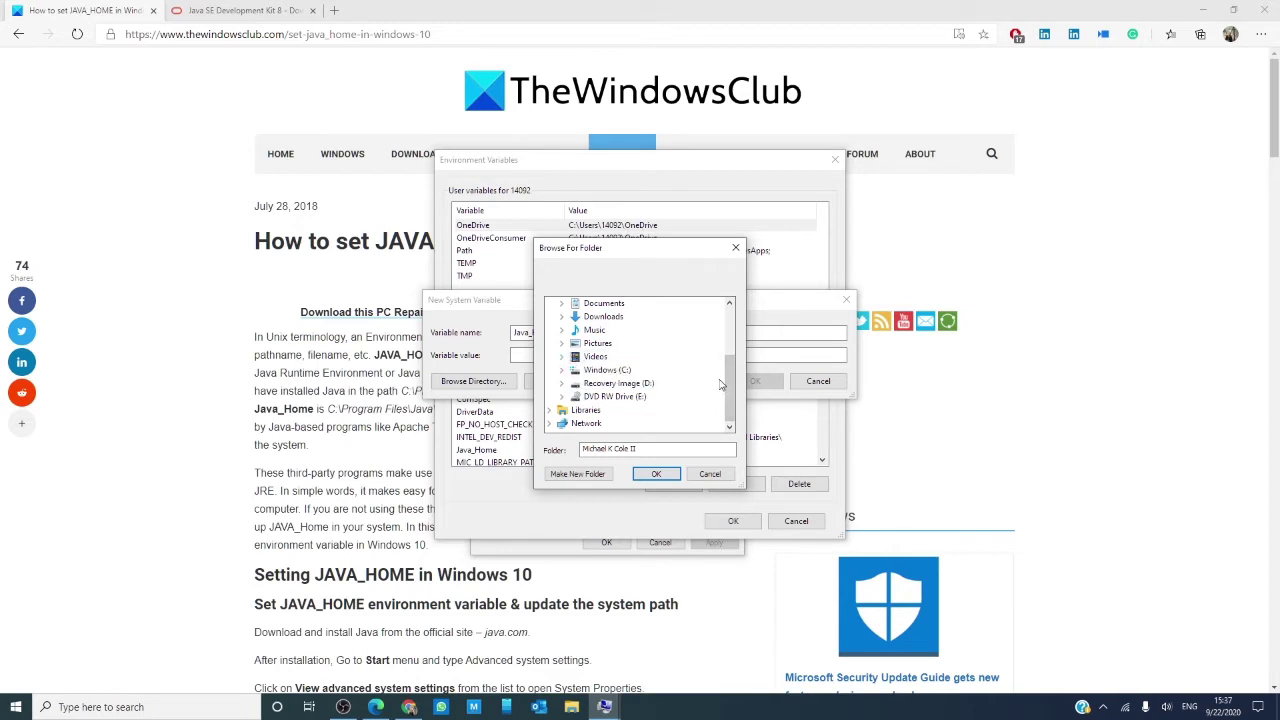
click(562, 371)
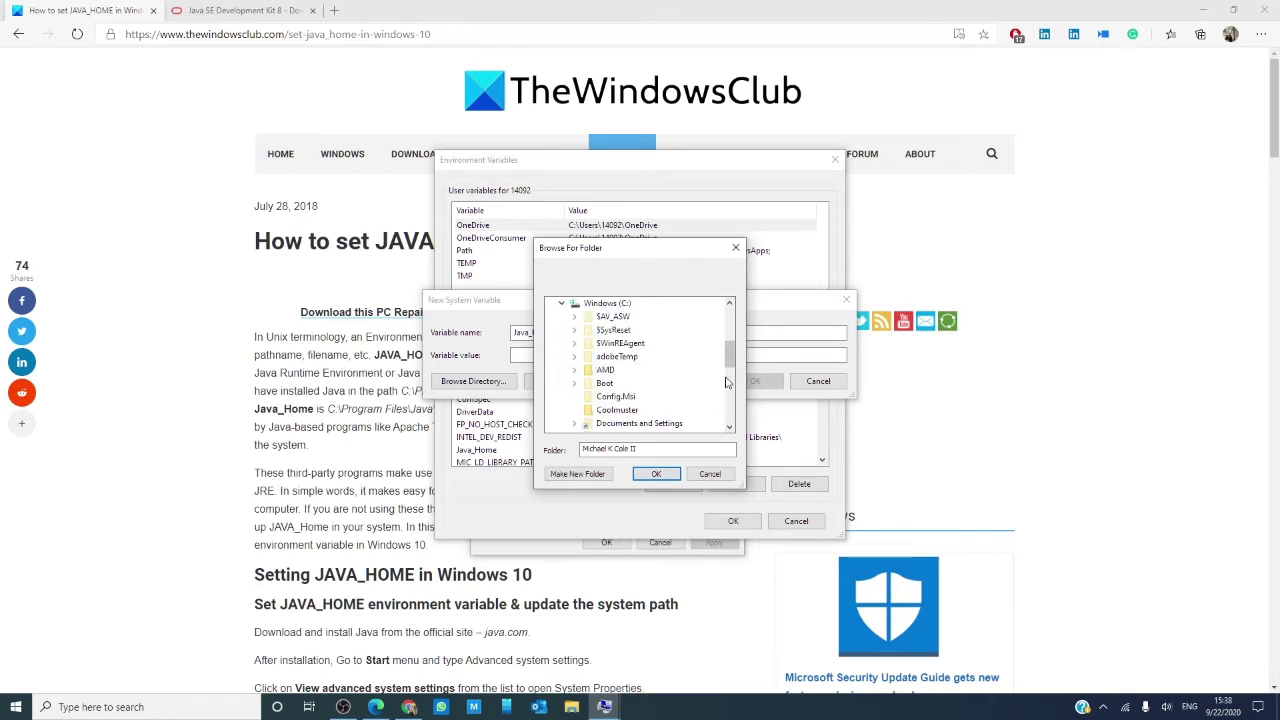
scroll(730, 385, down, 3)
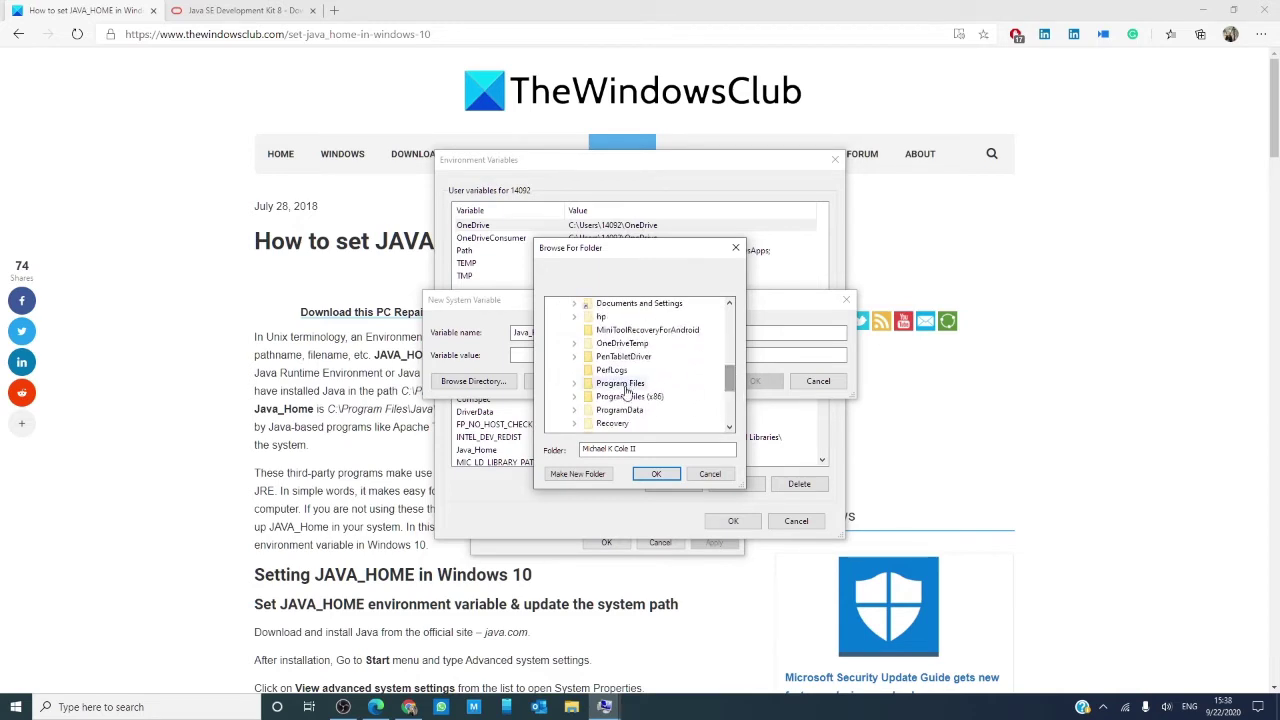
click(574, 383)
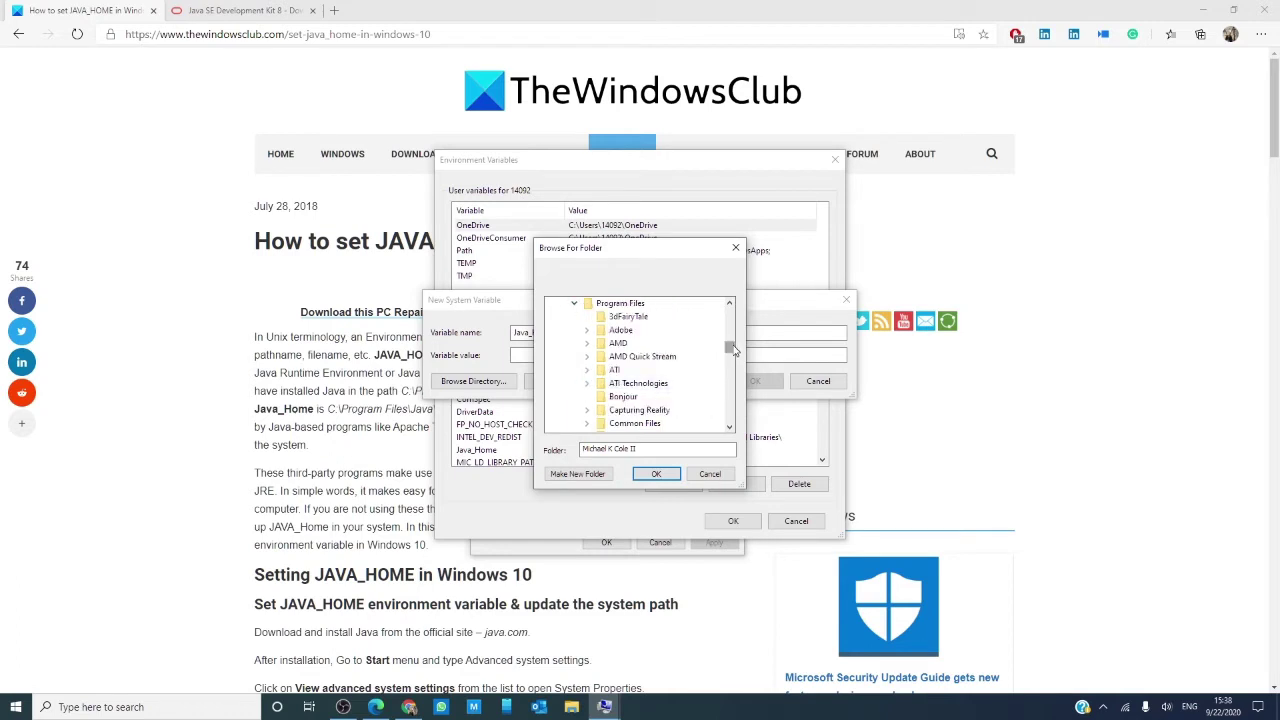
drag(734, 346, 731, 362)
click(587, 370)
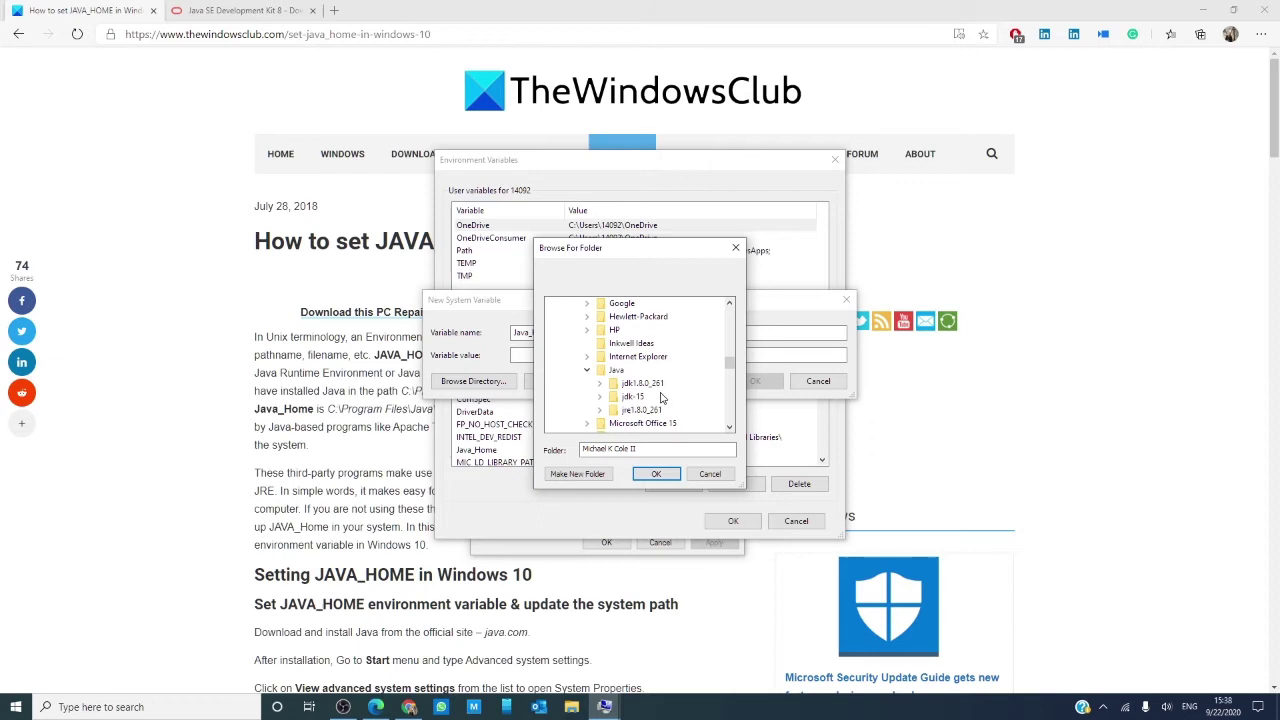
click(643, 384)
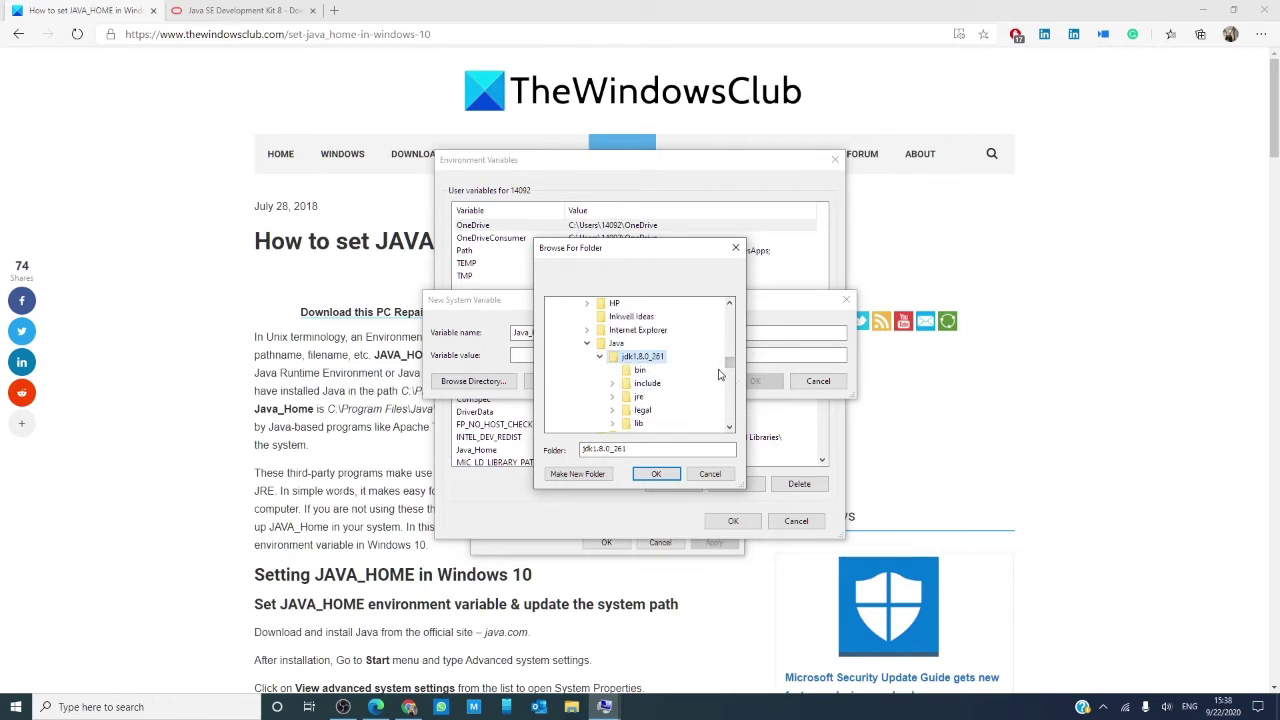
click(656, 476)
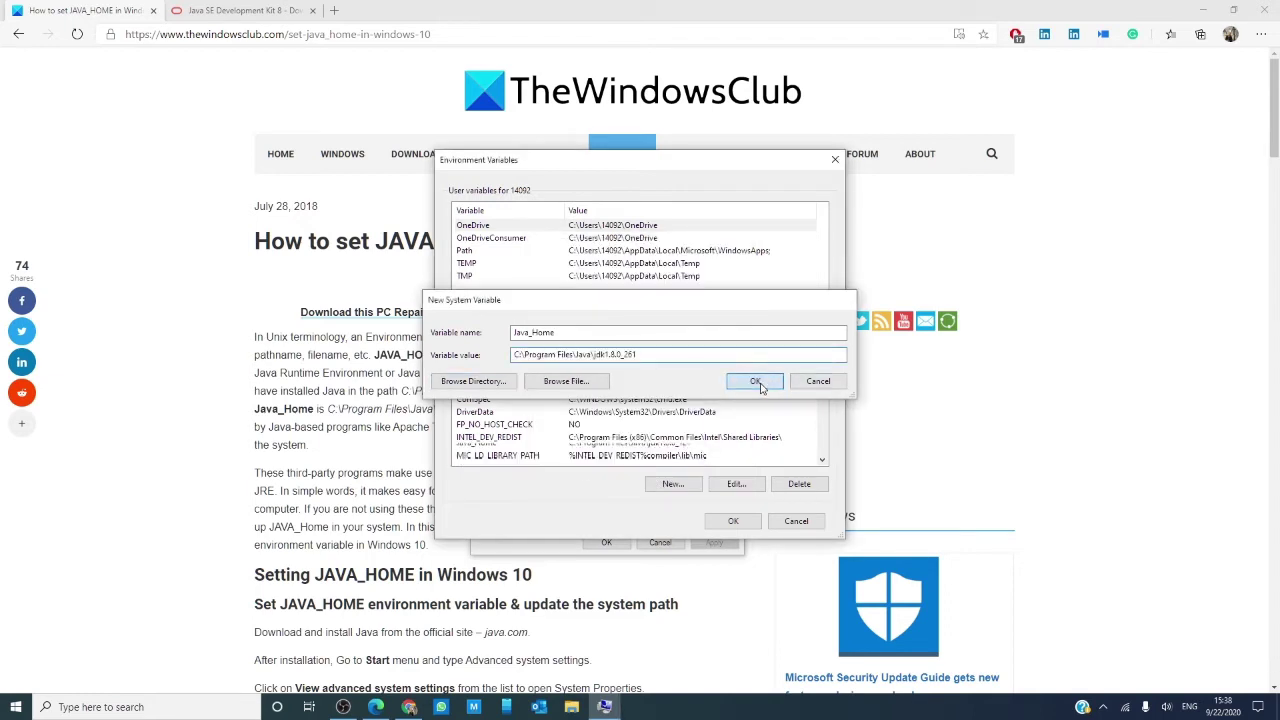
Save the Java_Home system variable, close Environment Variables, and reopen it.
click(755, 382)
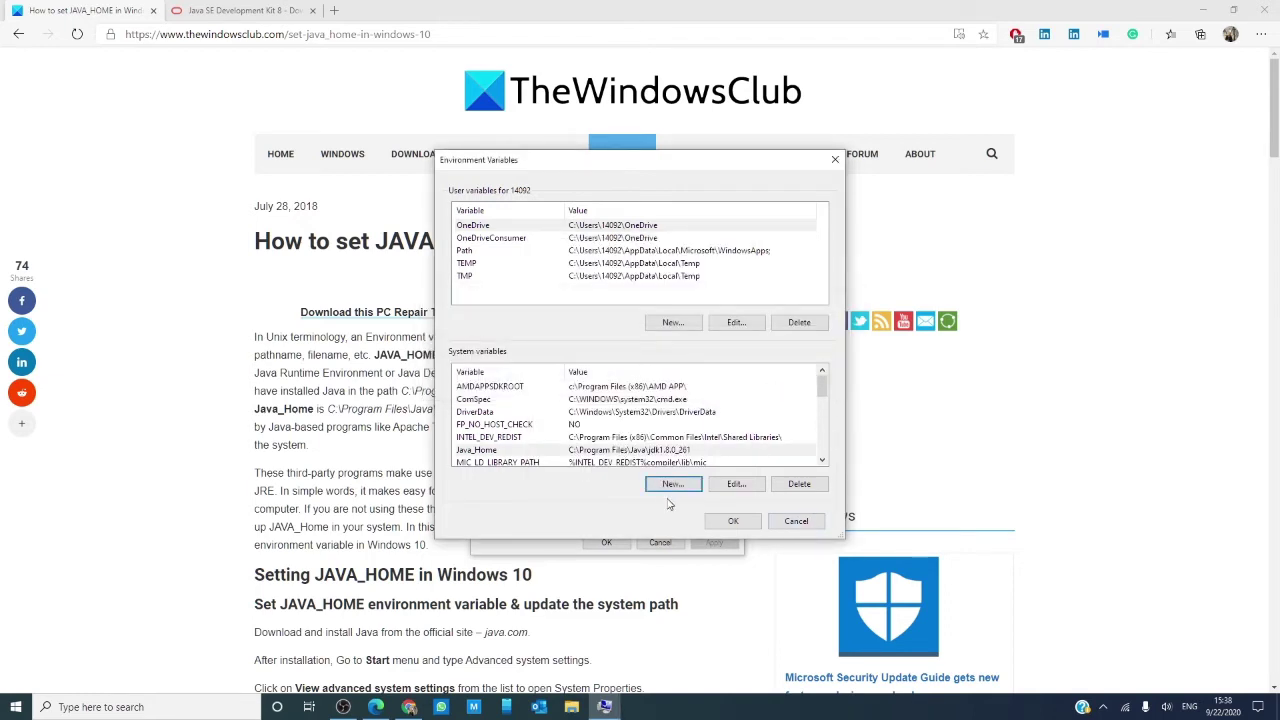
click(729, 522)
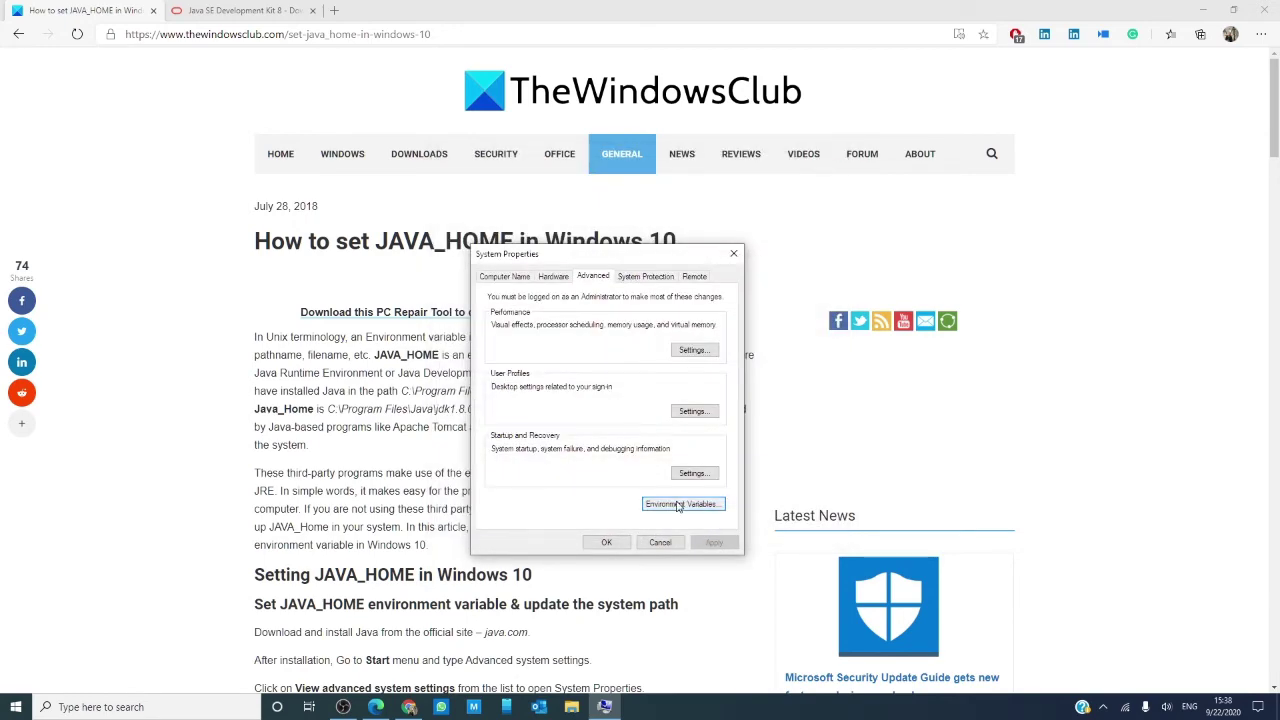
click(678, 508)
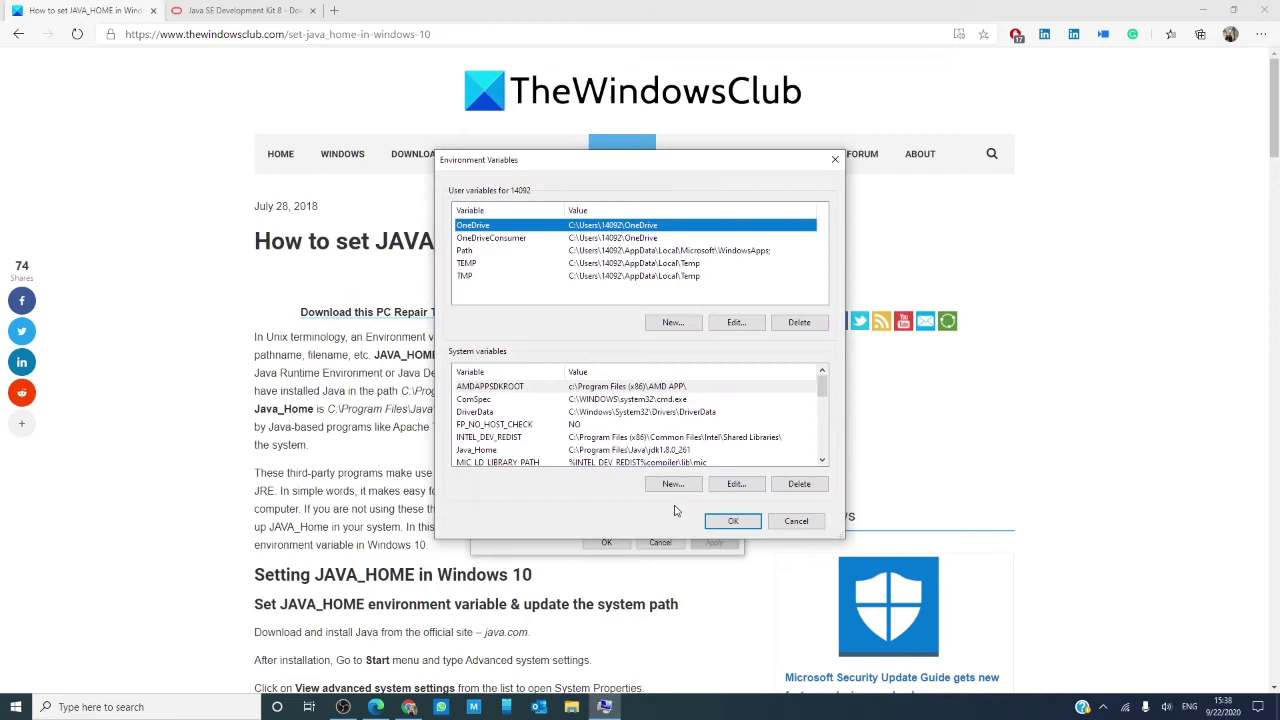
scroll(553, 438, down, 2)
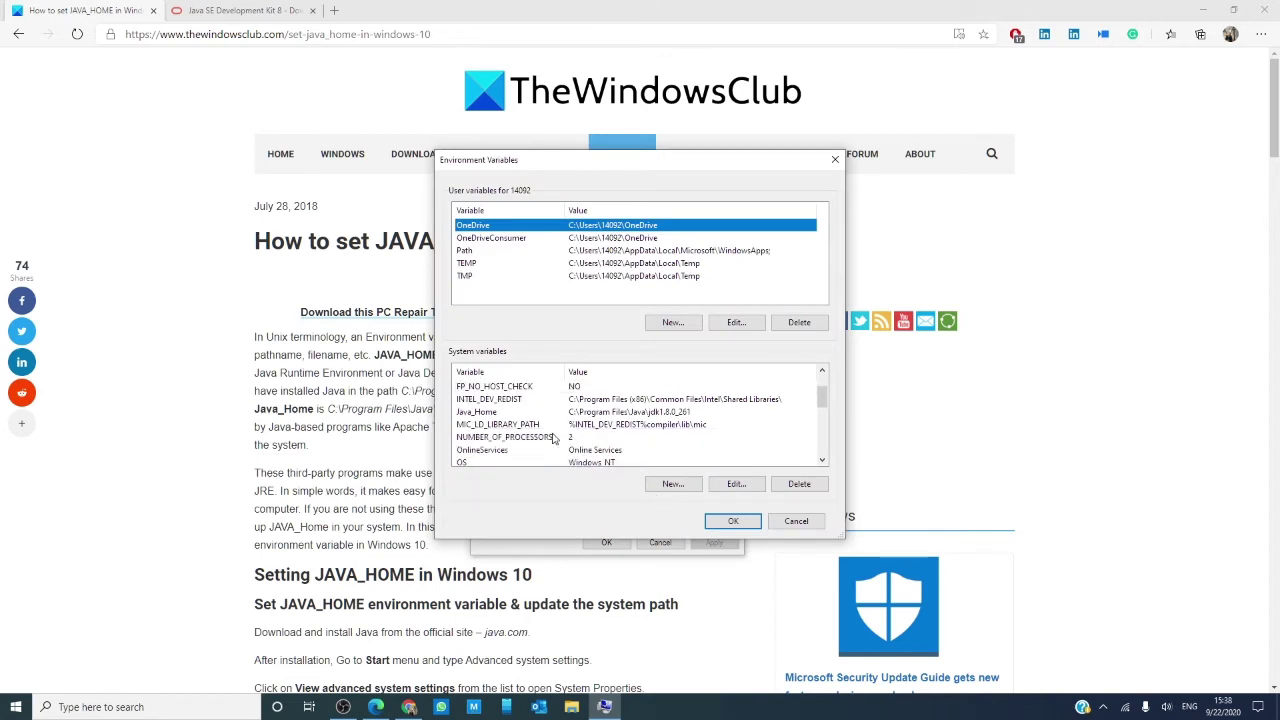
Add a new %java_home%\bin entry to the system Path variable and confirm it.
double_click(558, 440)
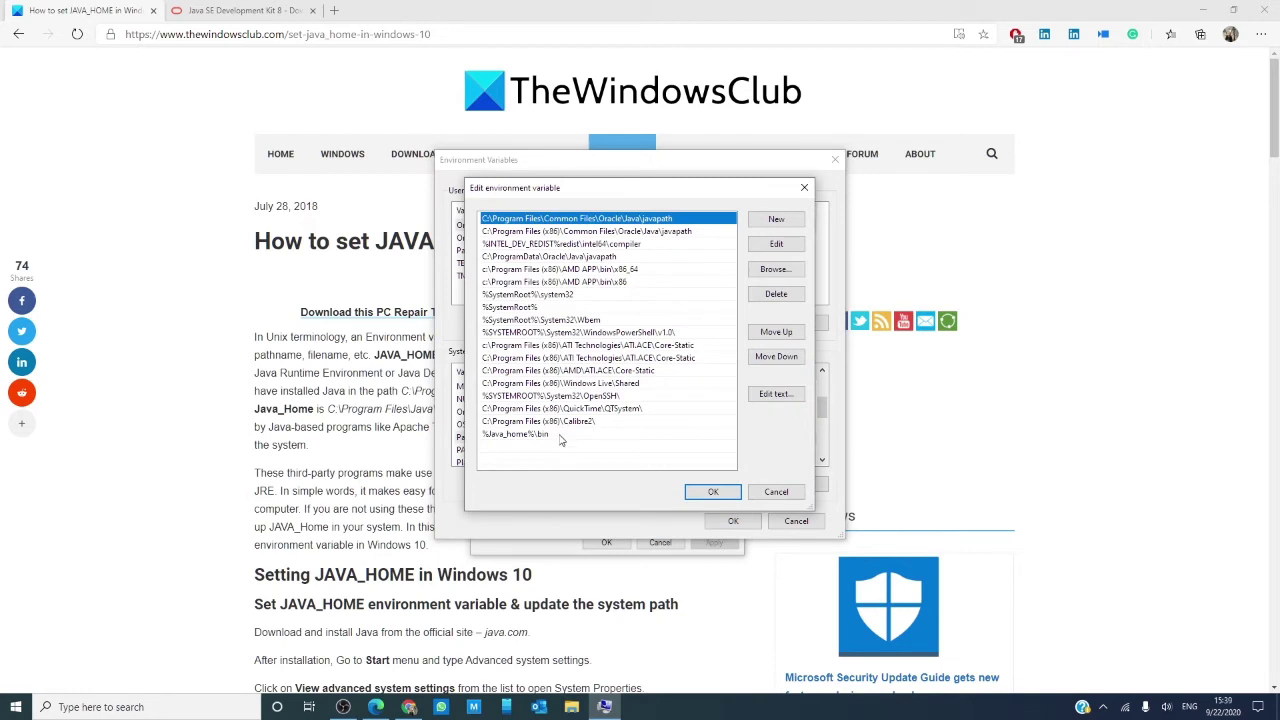
click(561, 438)
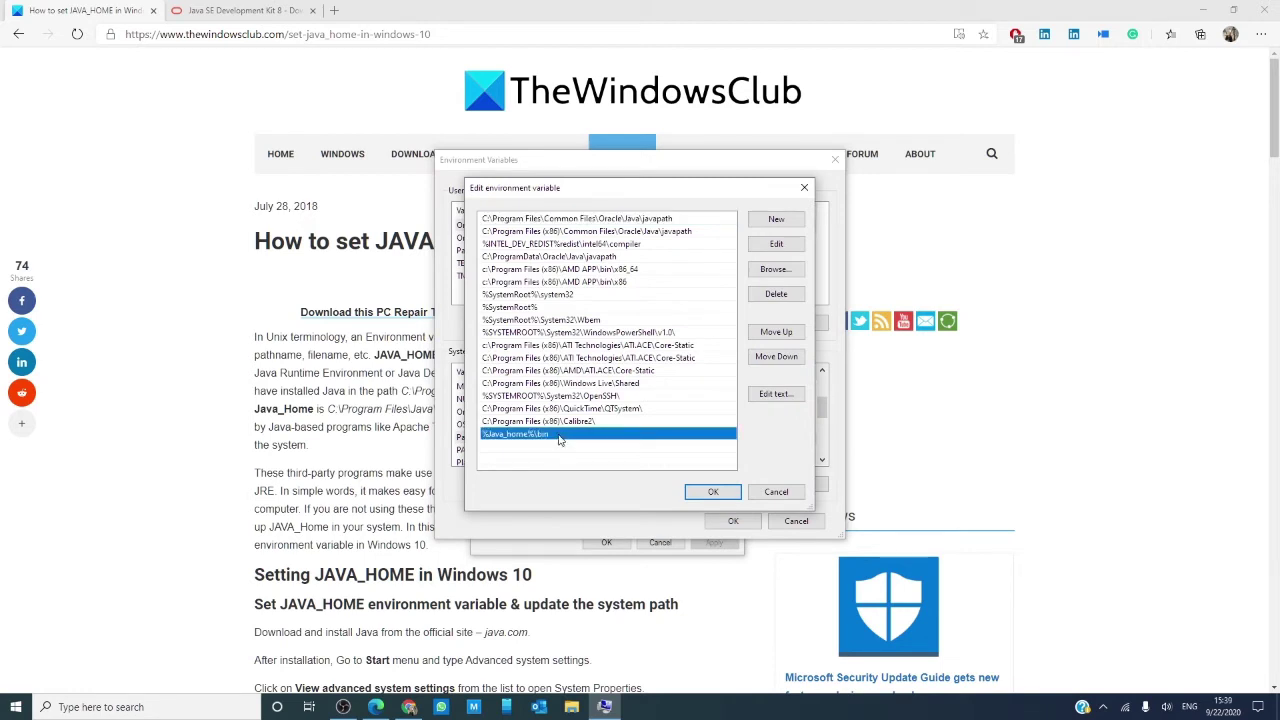
click(777, 220)
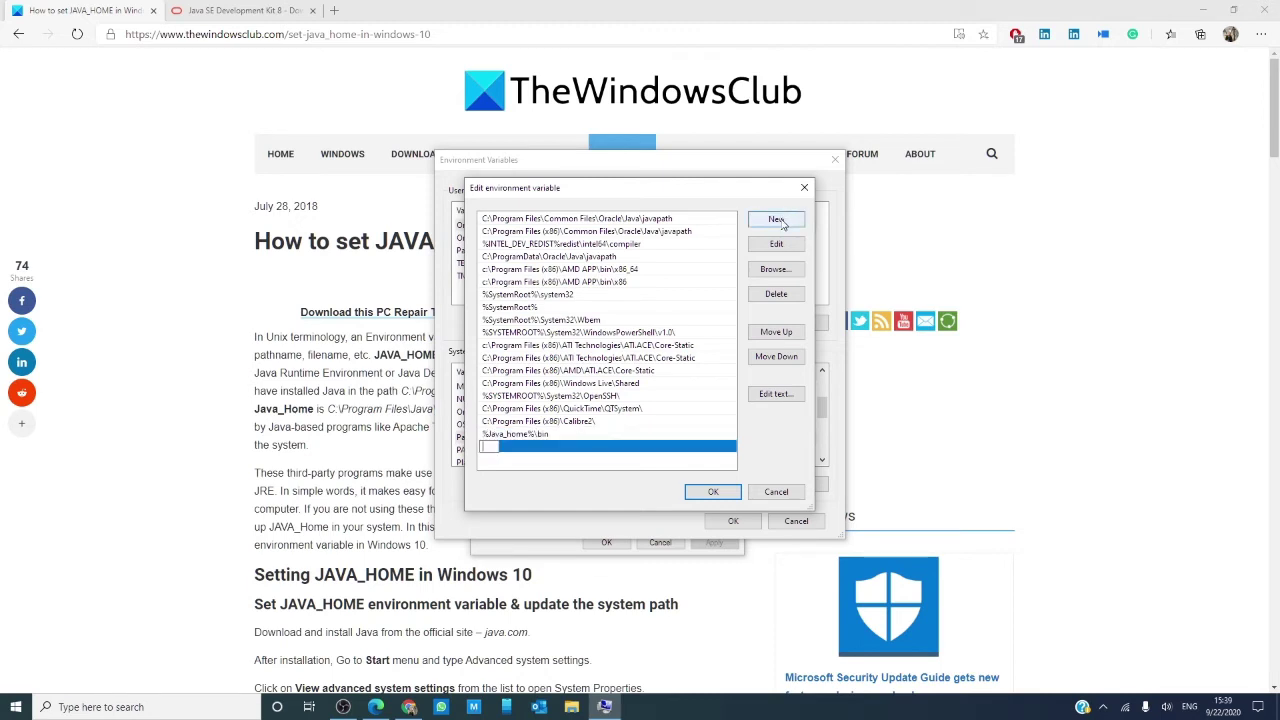
text(%java_home%)
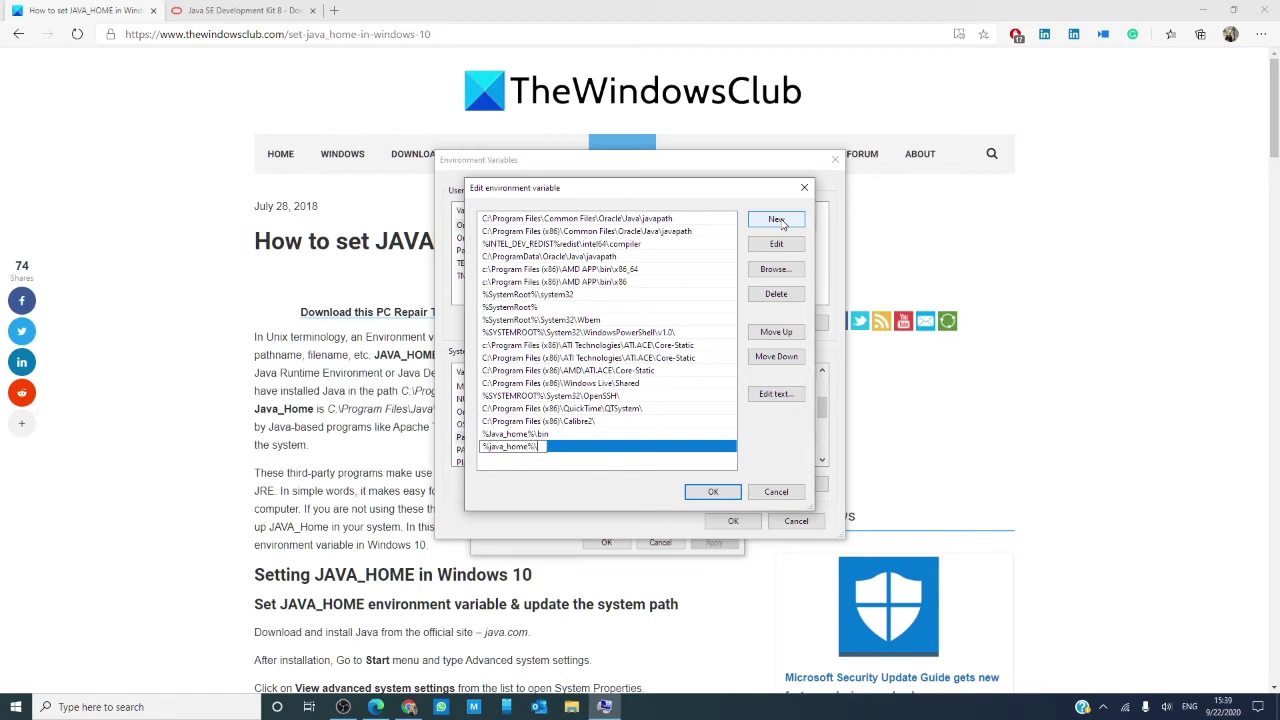
text(\bin)
click(768, 490)
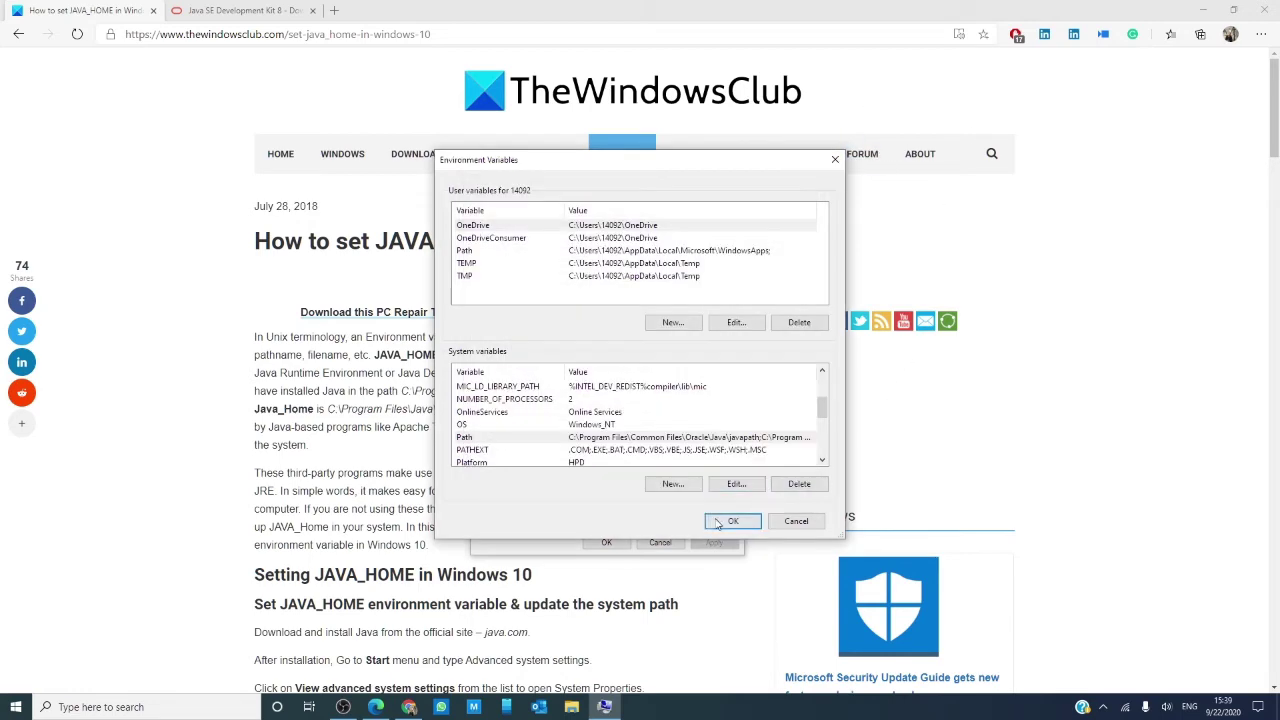
Close the dialogs, then run echo %JAVA_HOME%\bin and javac -version in an admin Command Prompt.
click(733, 521)
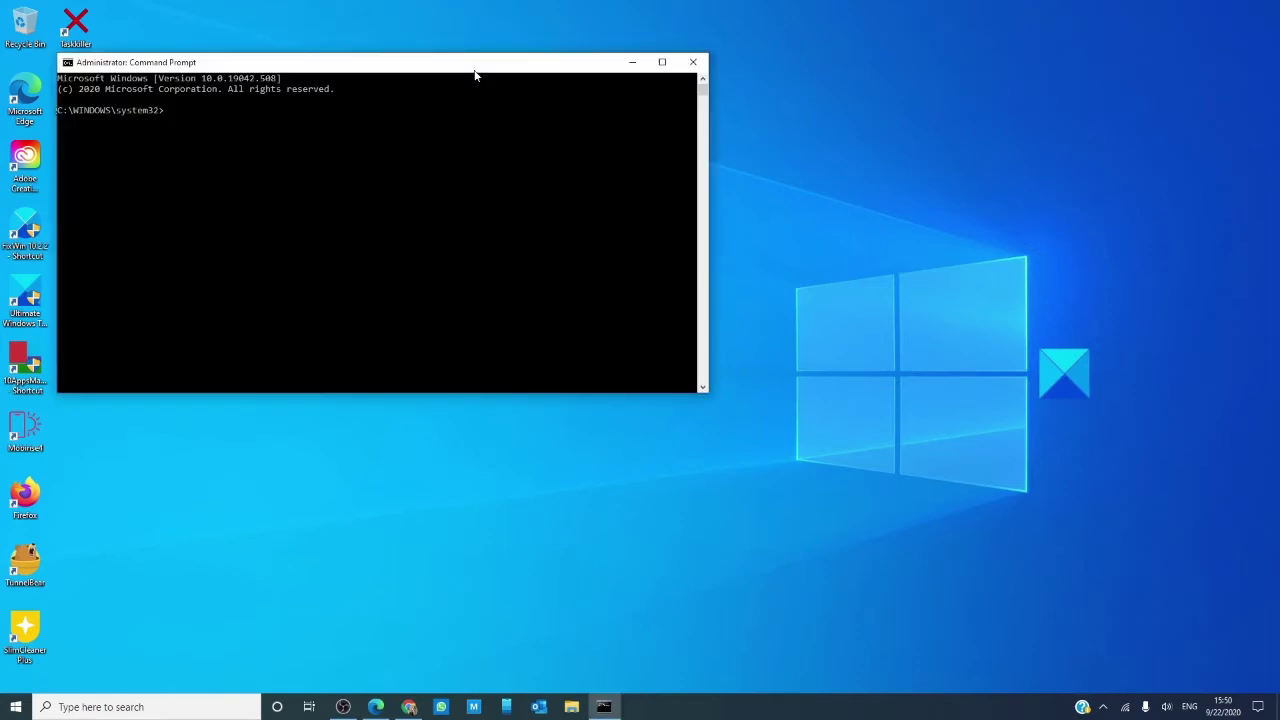
drag(474, 77, 694, 206)
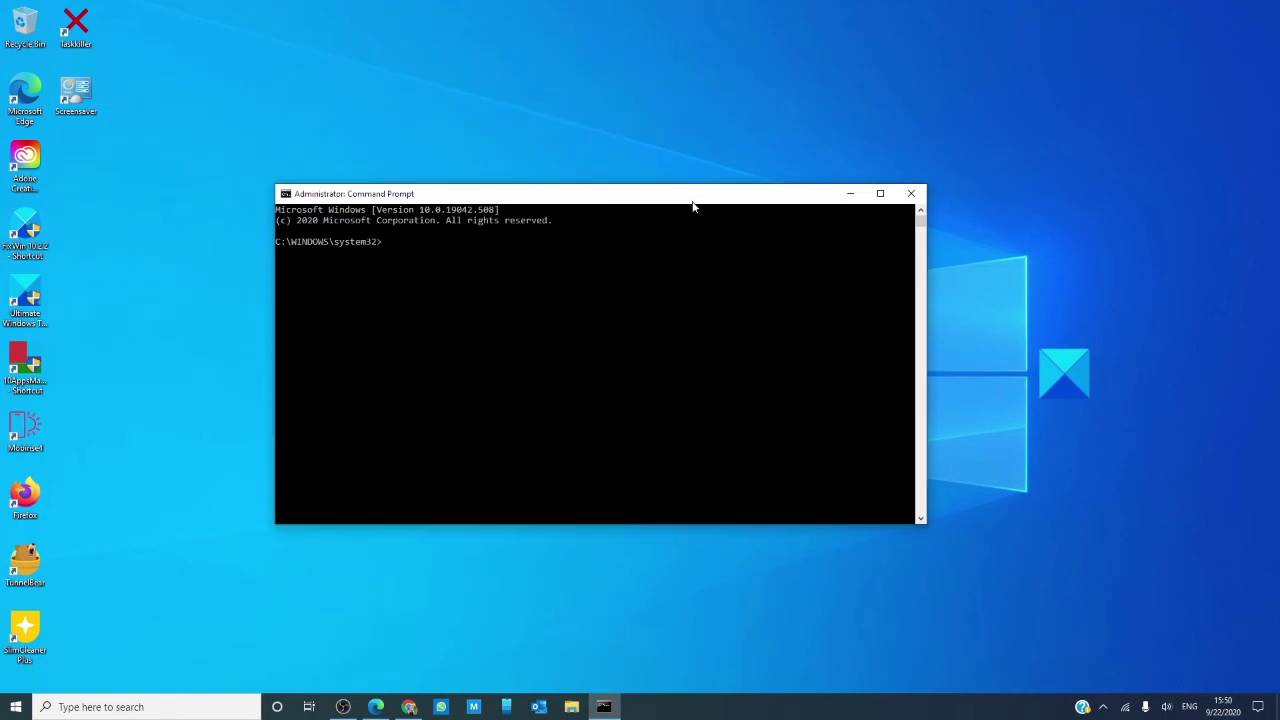
text(echo %JAVA_HOME)
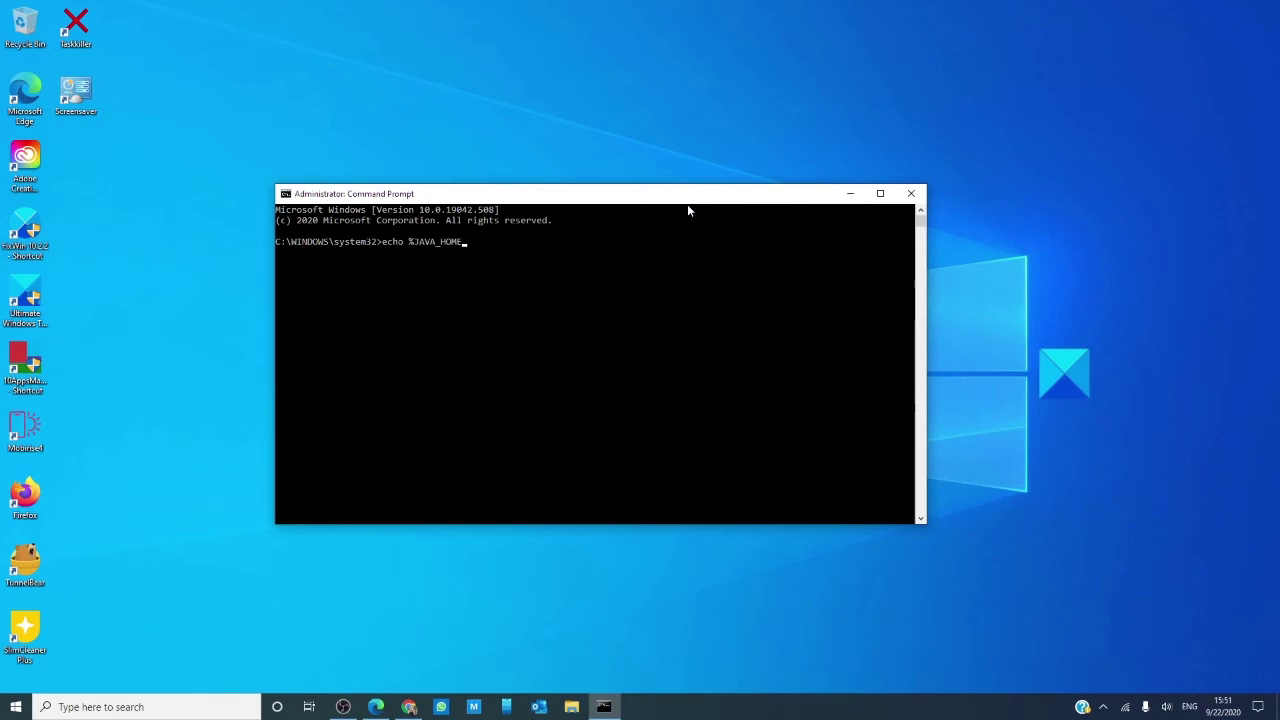
text(%\bin)
key(Return)
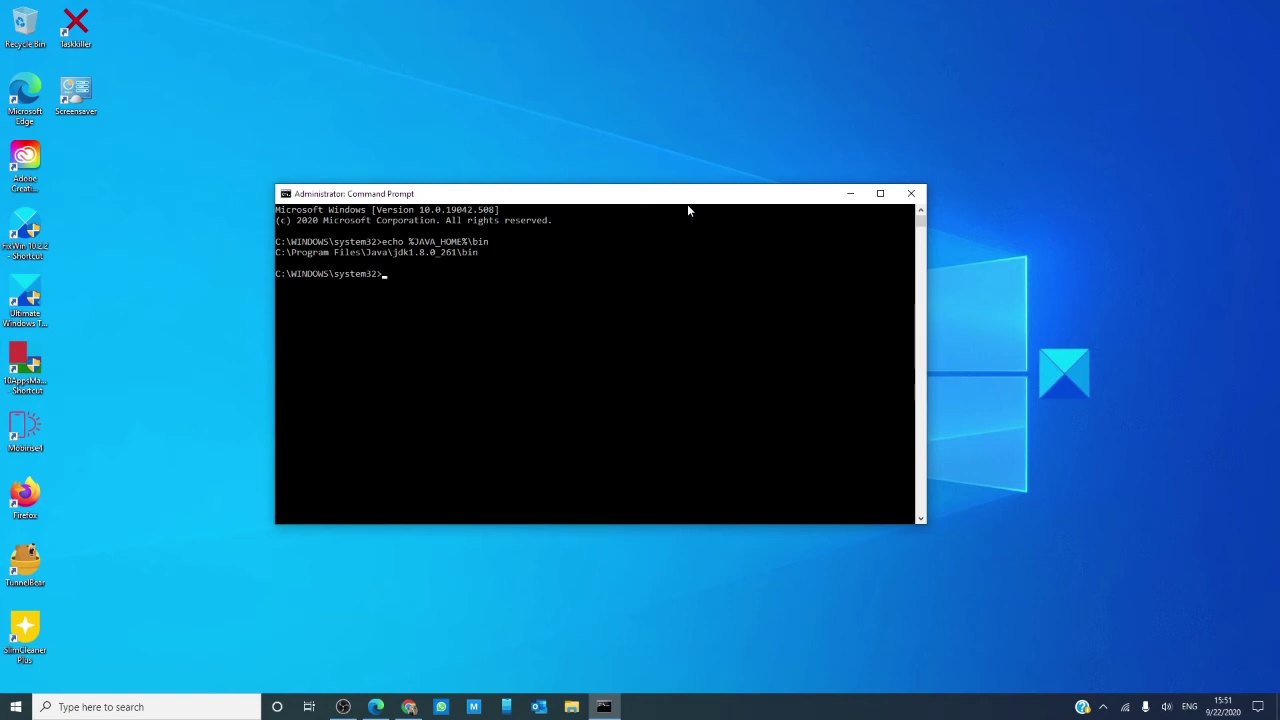
text(javac -version)
key(Return)
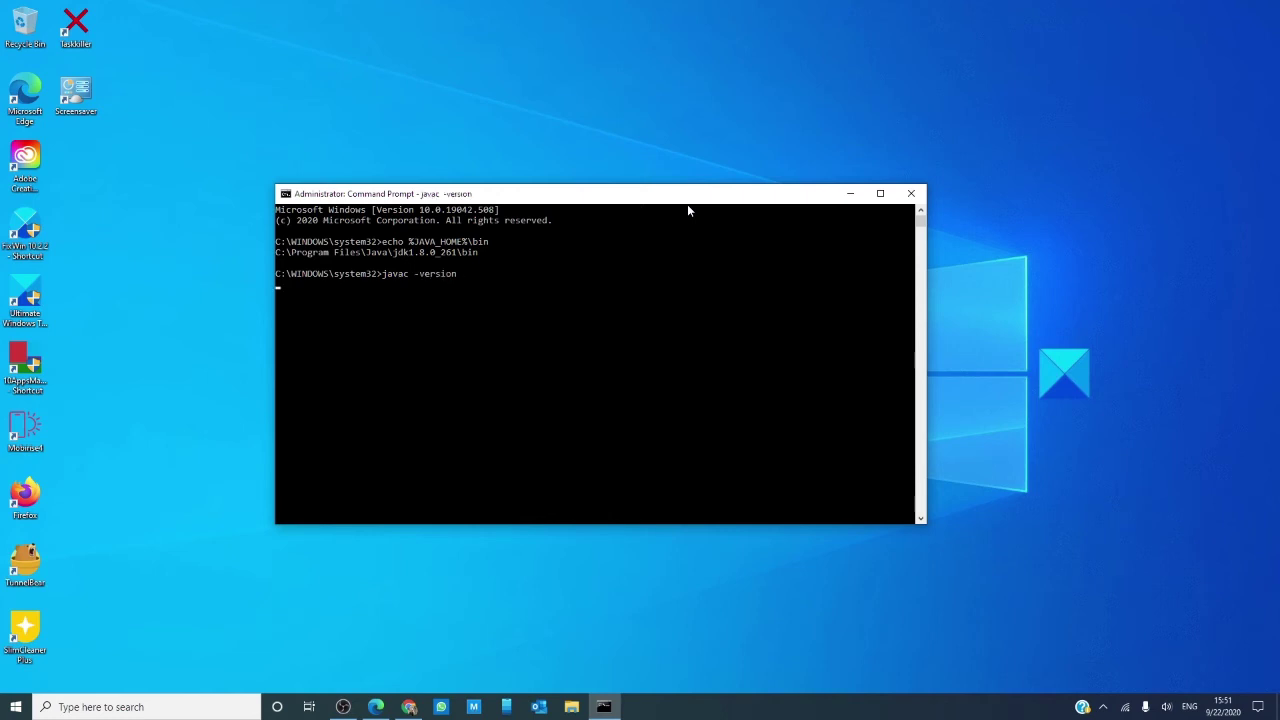